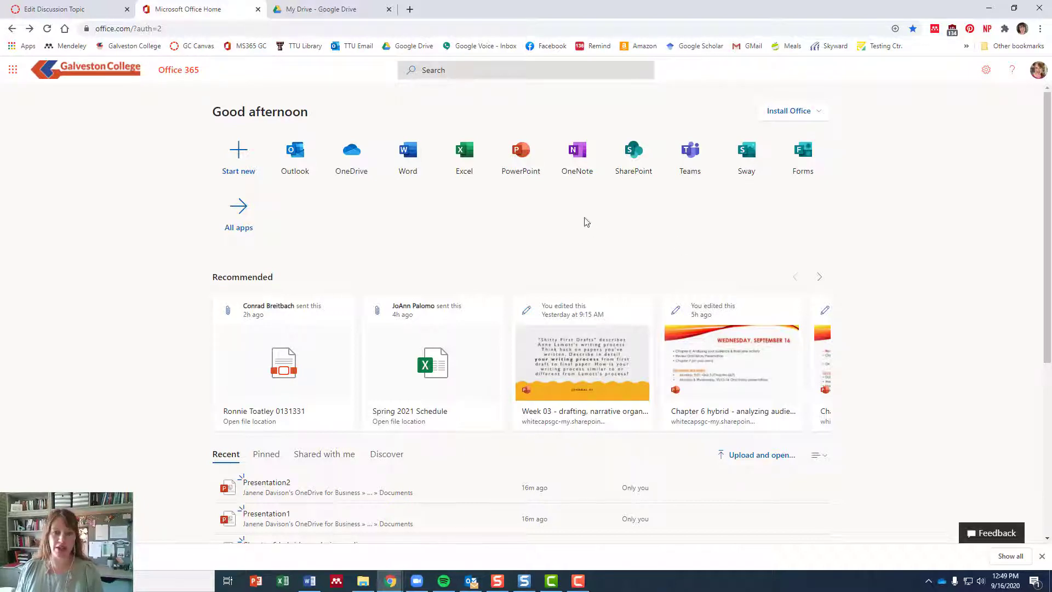
# Launch PowerPoint for the web from the Office home page
pyautogui.click(518, 155)
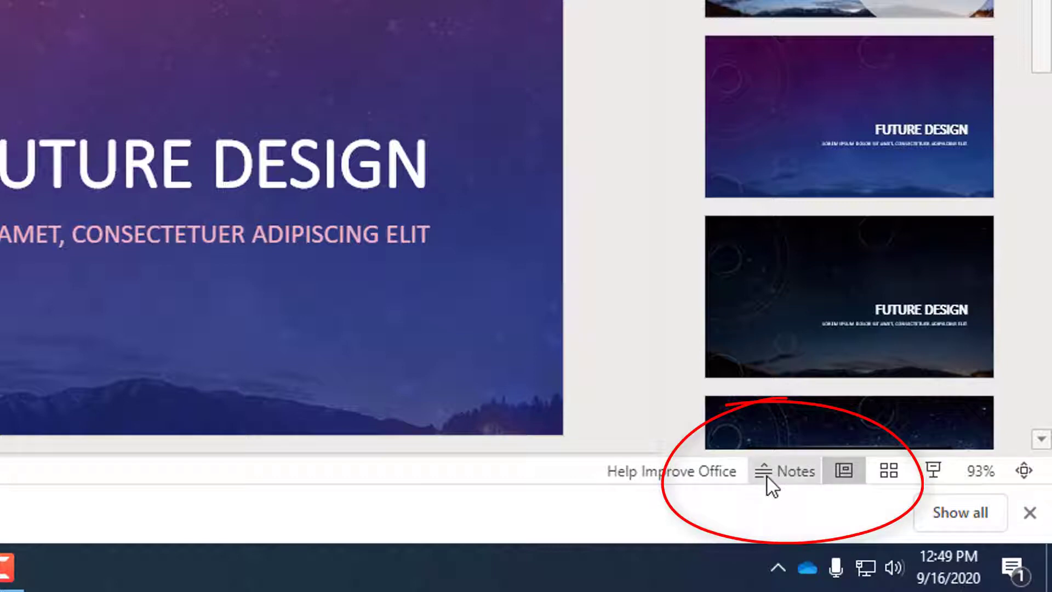
# Add 'I can add my notes here.' under Future Design and 'Say whatever...' under Global Technology
pyautogui.click(766, 476)
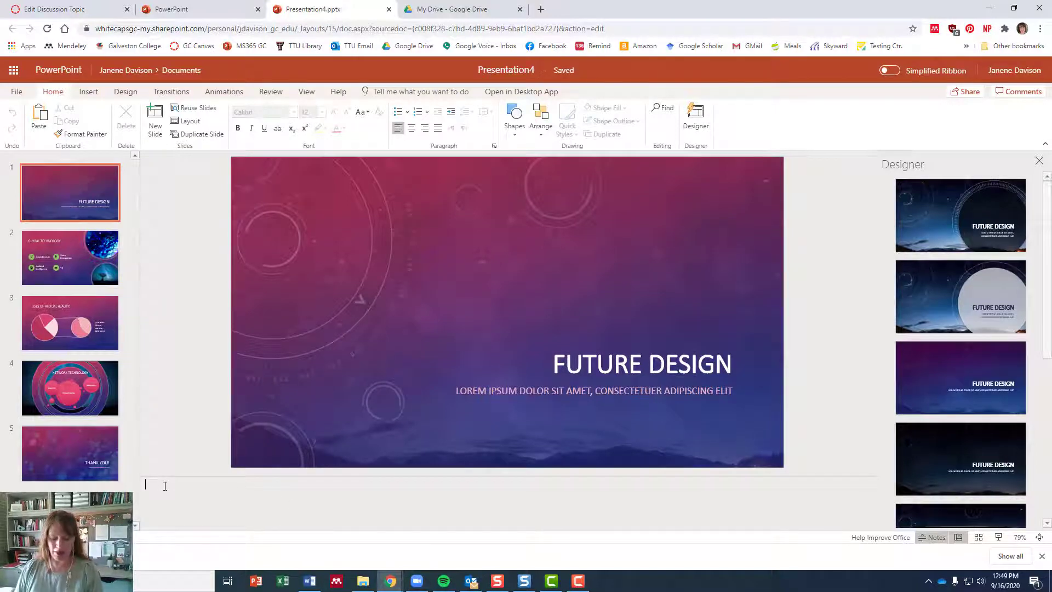
pyautogui.write('I can add')
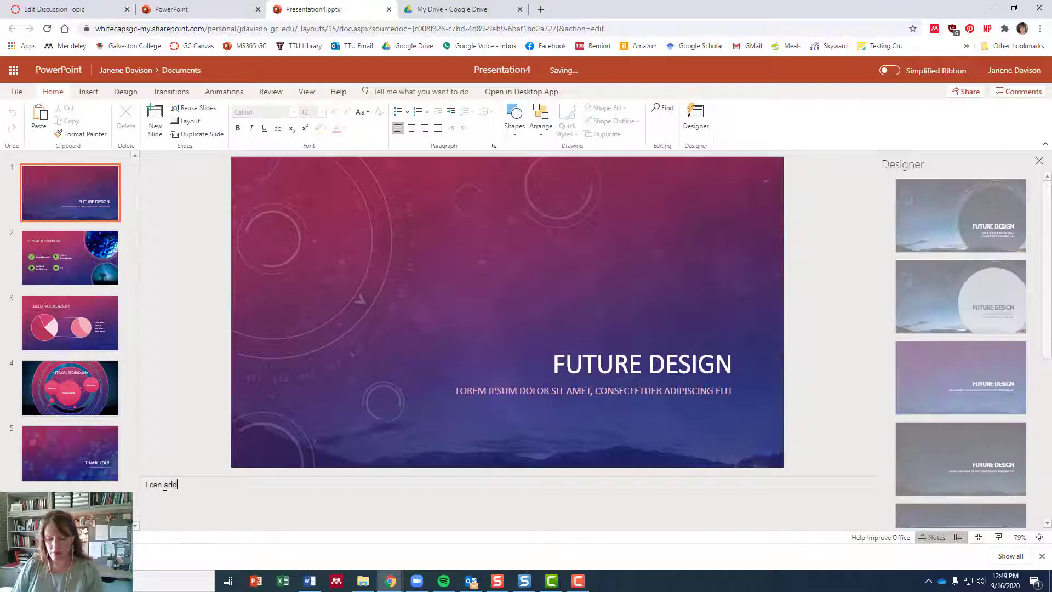
pyautogui.write(' my notes here.')
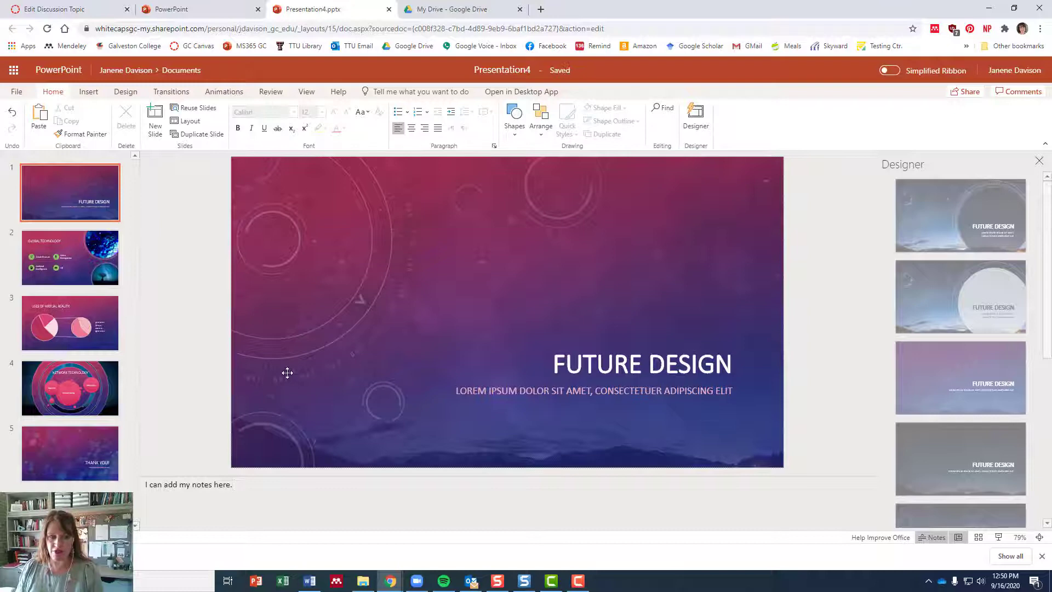
pyautogui.click(60, 264)
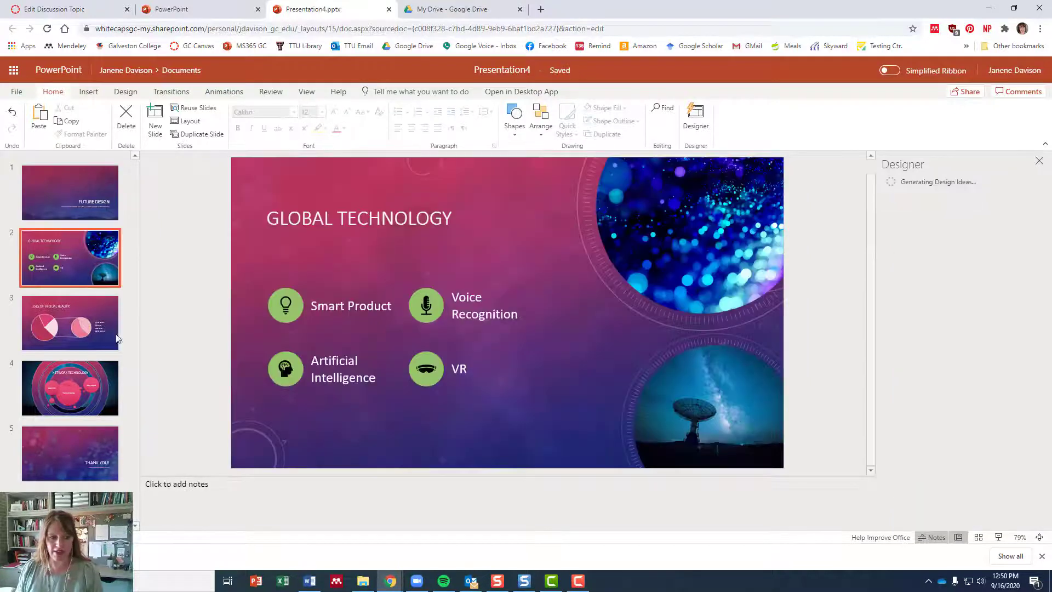
pyautogui.click(182, 494)
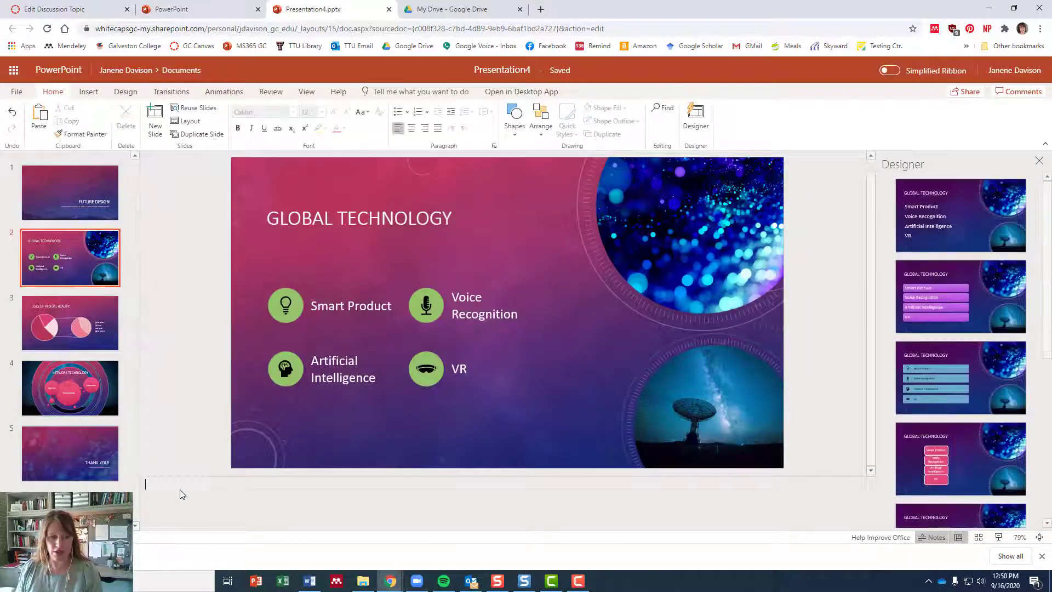
pyautogui.write('Say wha')
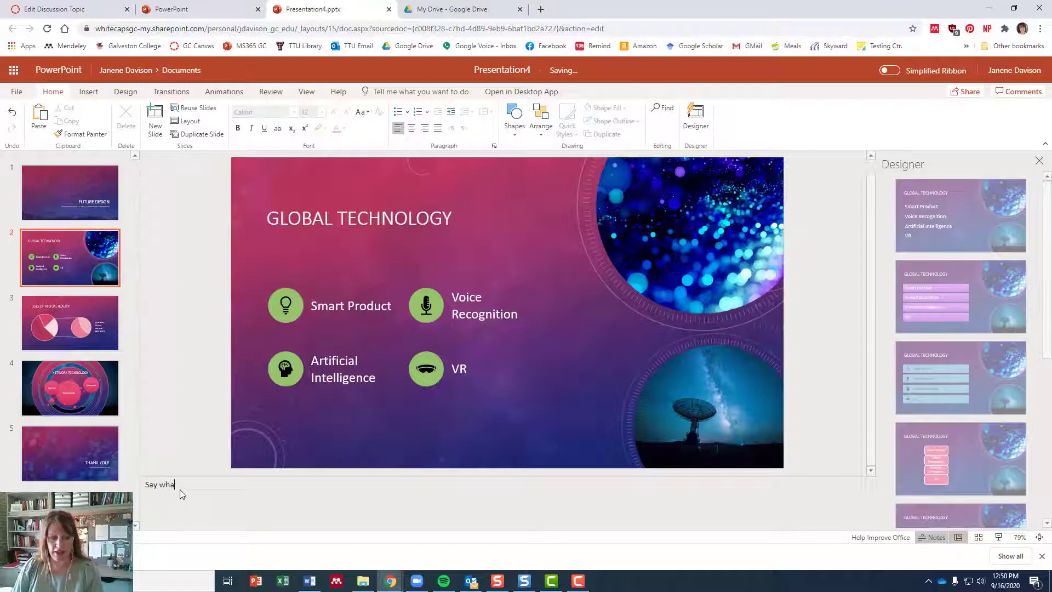
pyautogui.write('tever')
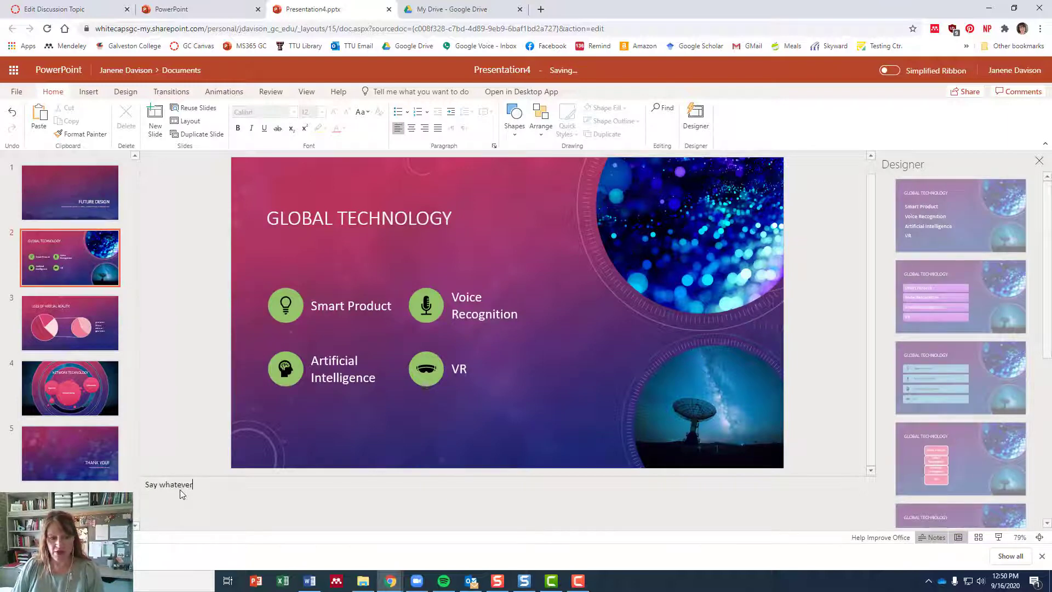
pyautogui.write('...')
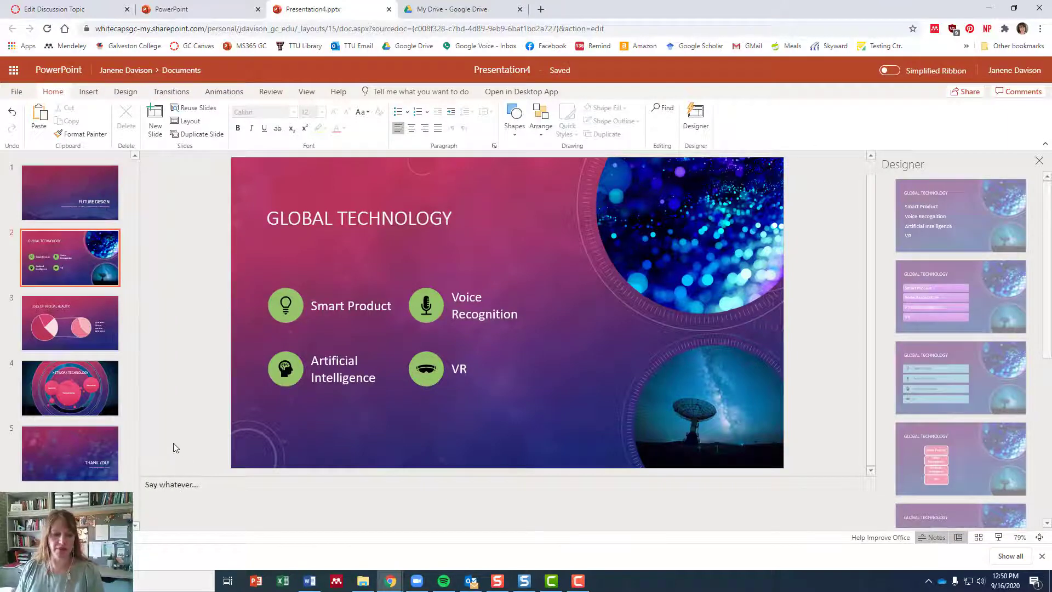
pyautogui.click(173, 448)
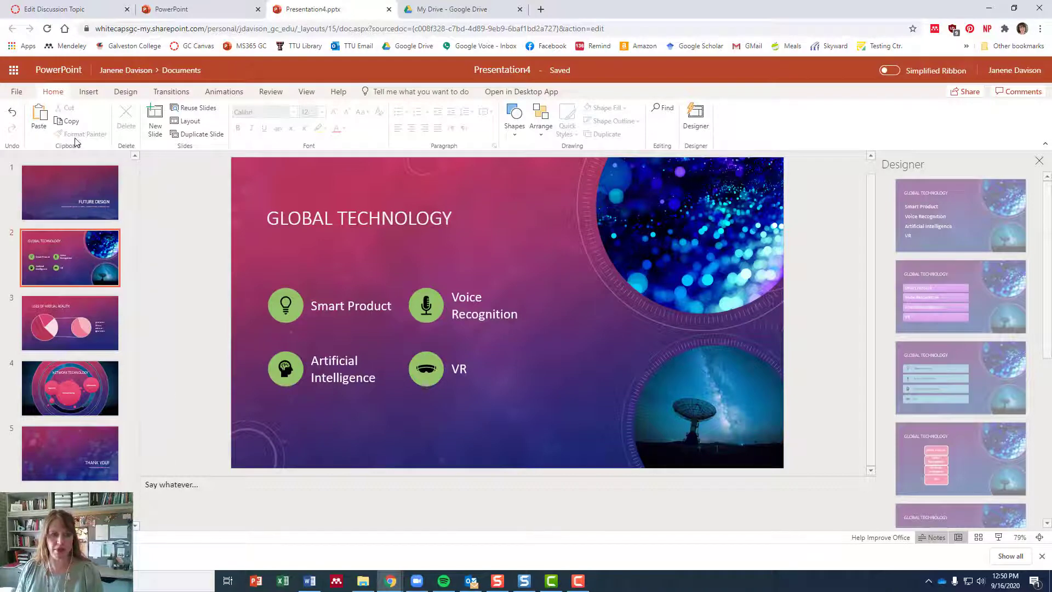
pyautogui.click(70, 183)
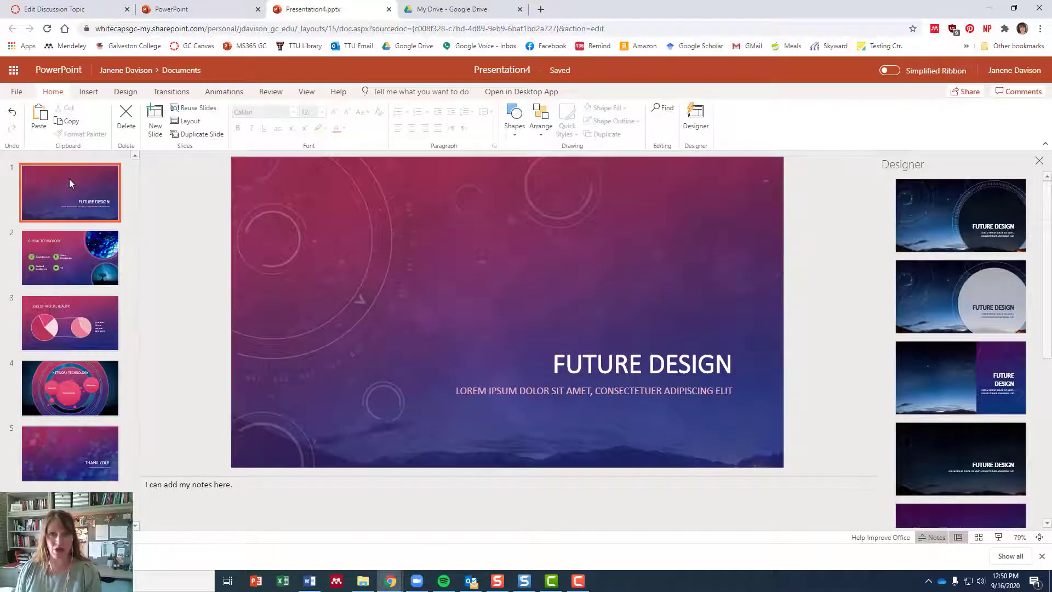
# Preview the deck as Print Notes Pages via File > Print, then cancel without printing
pyautogui.moveTo(196, 174); pyautogui.dragTo(24, 98)
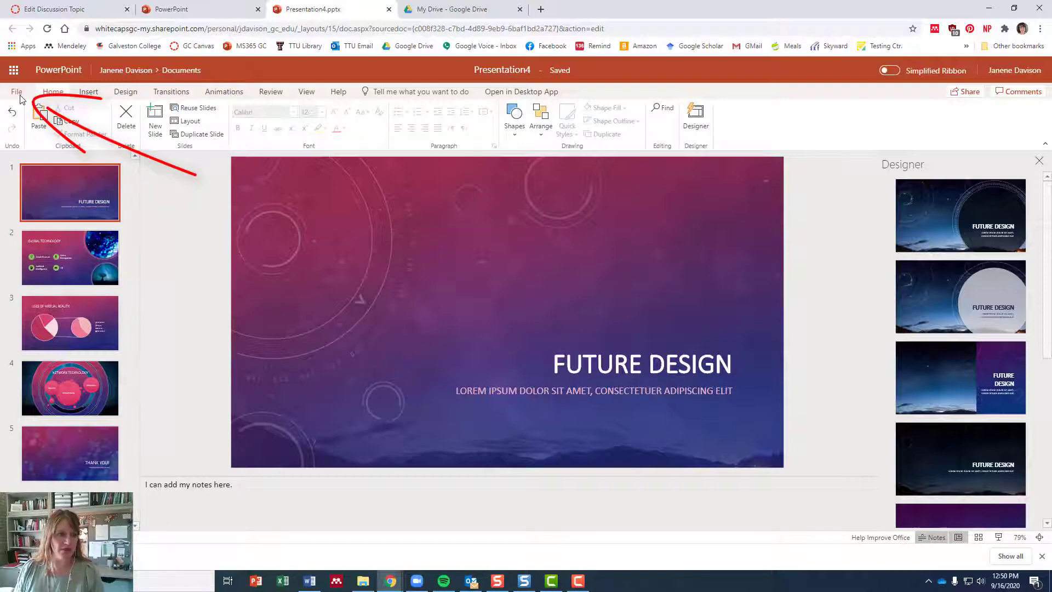
pyautogui.click(17, 92)
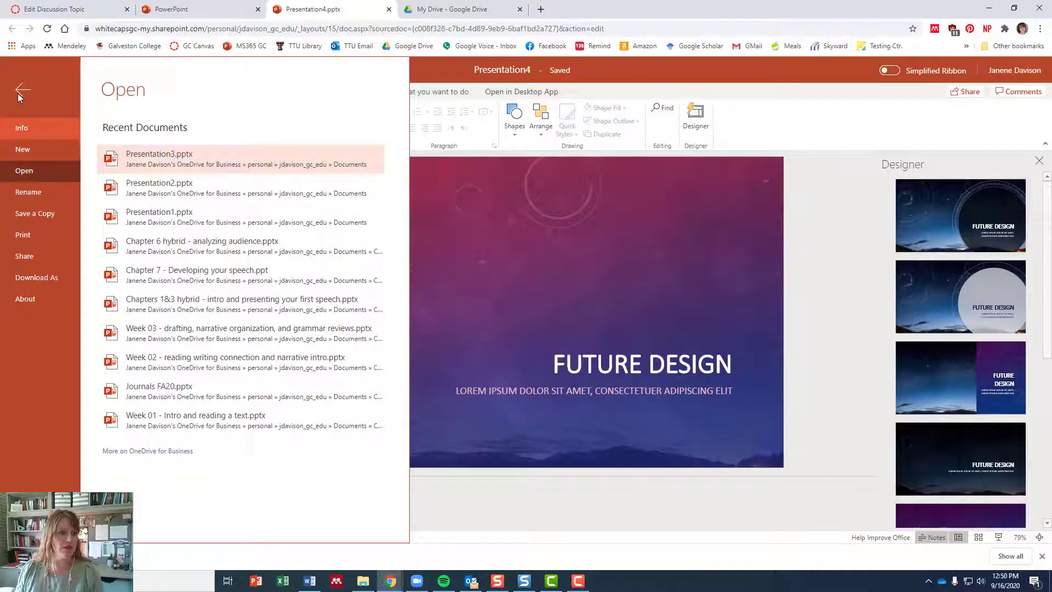
pyautogui.click(30, 236)
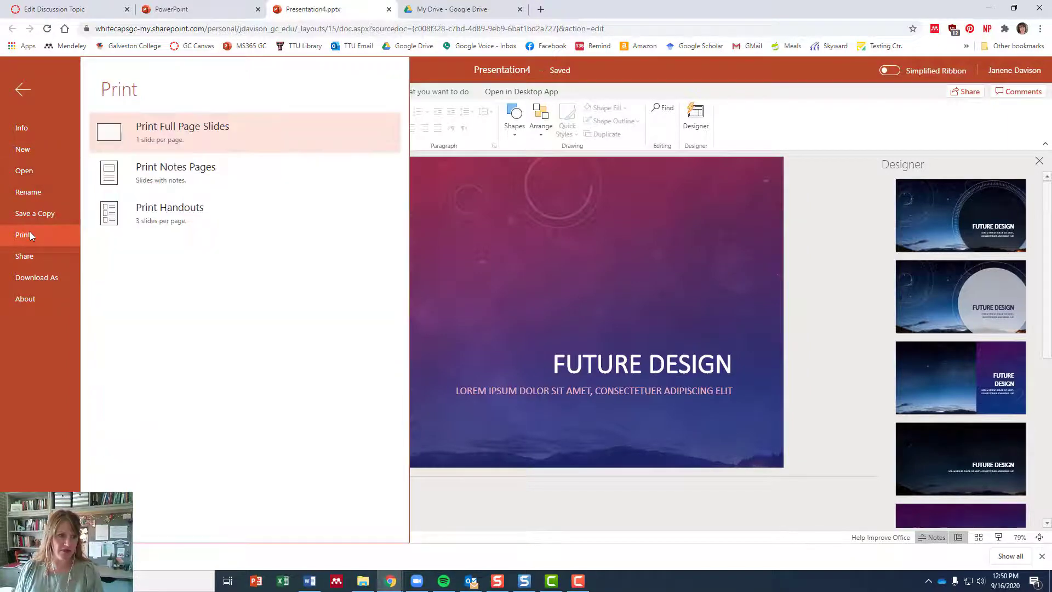
pyautogui.click(216, 175)
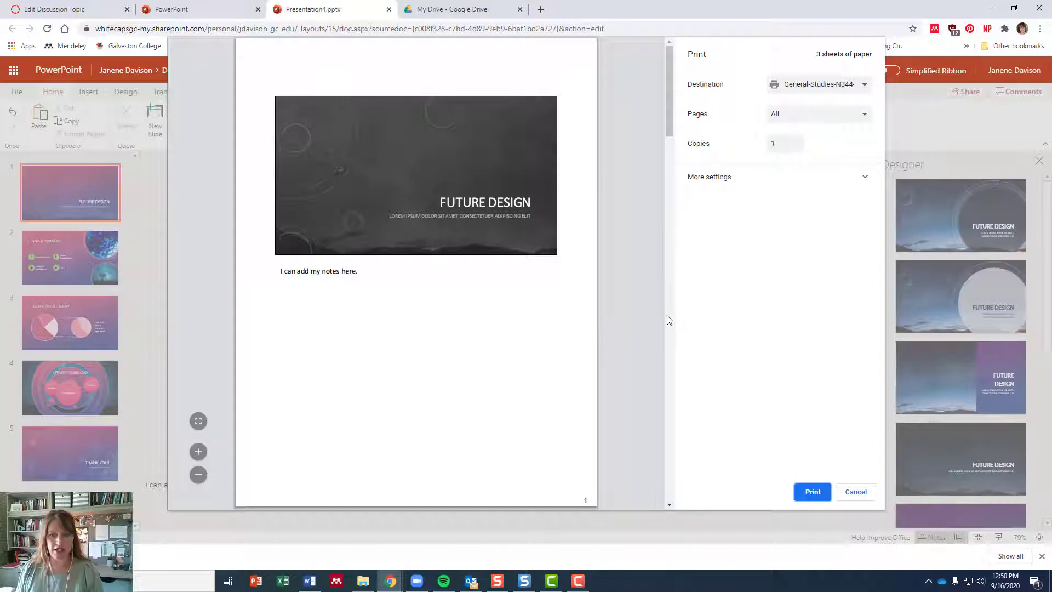
pyautogui.scroll(-5, 650, 314)
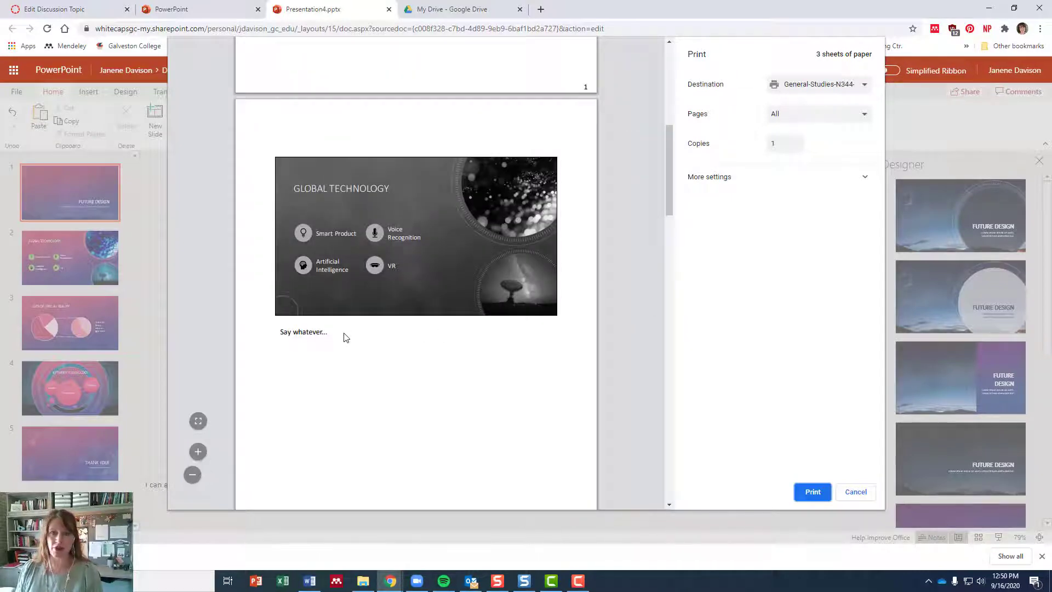
pyautogui.click(848, 491)
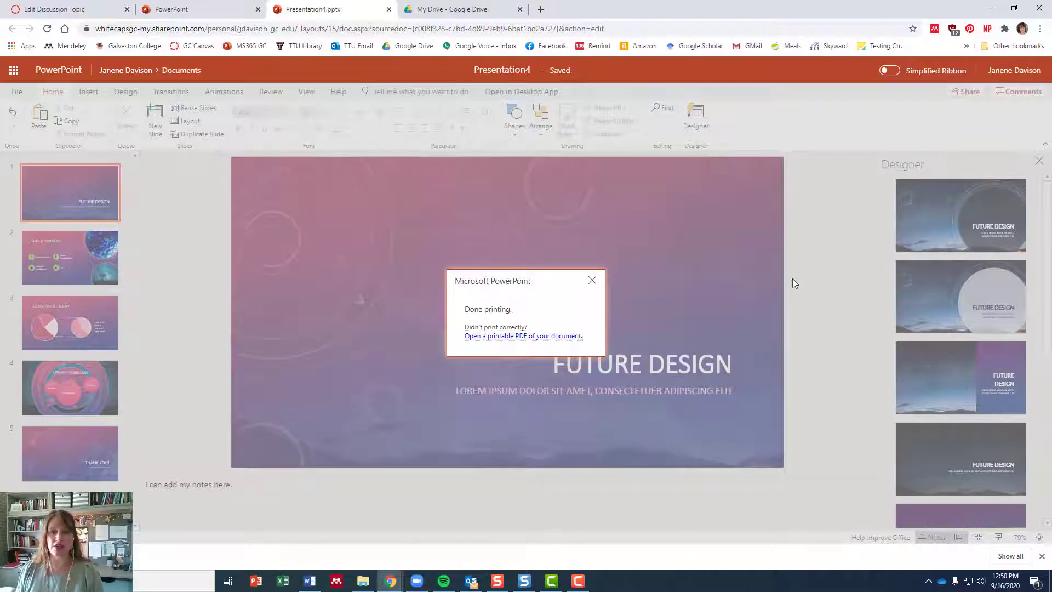
# From Google Drive, create a new blank Google Slides presentation
pyautogui.click(470, 10)
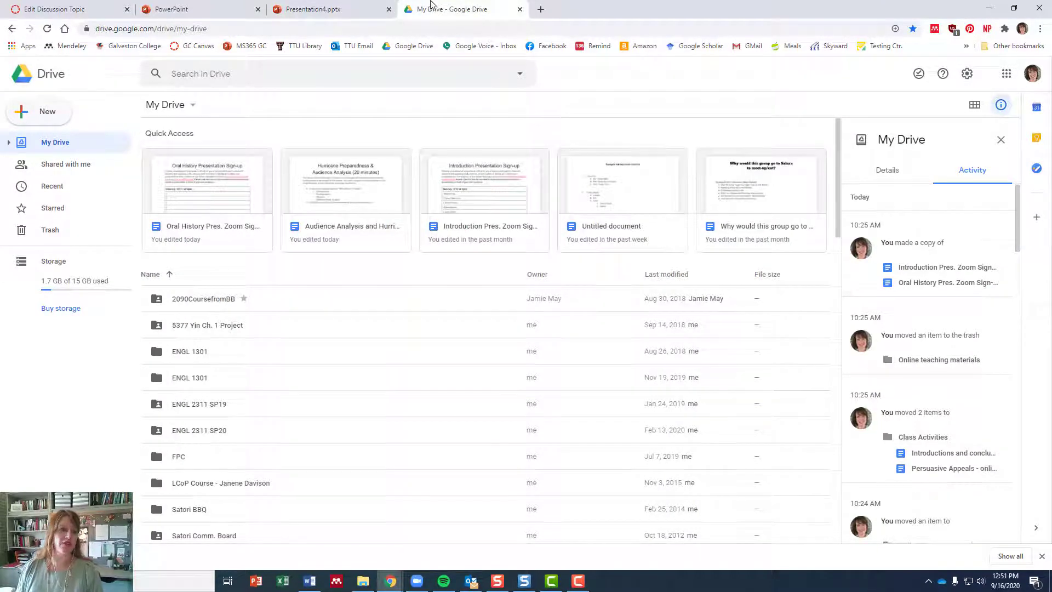
pyautogui.click(47, 113)
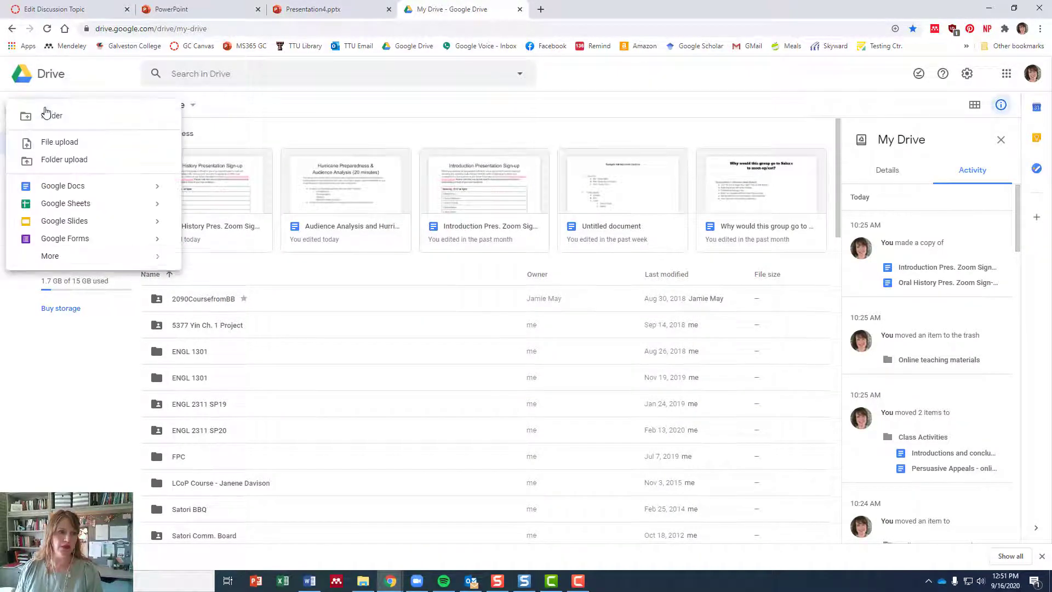
pyautogui.click(58, 227)
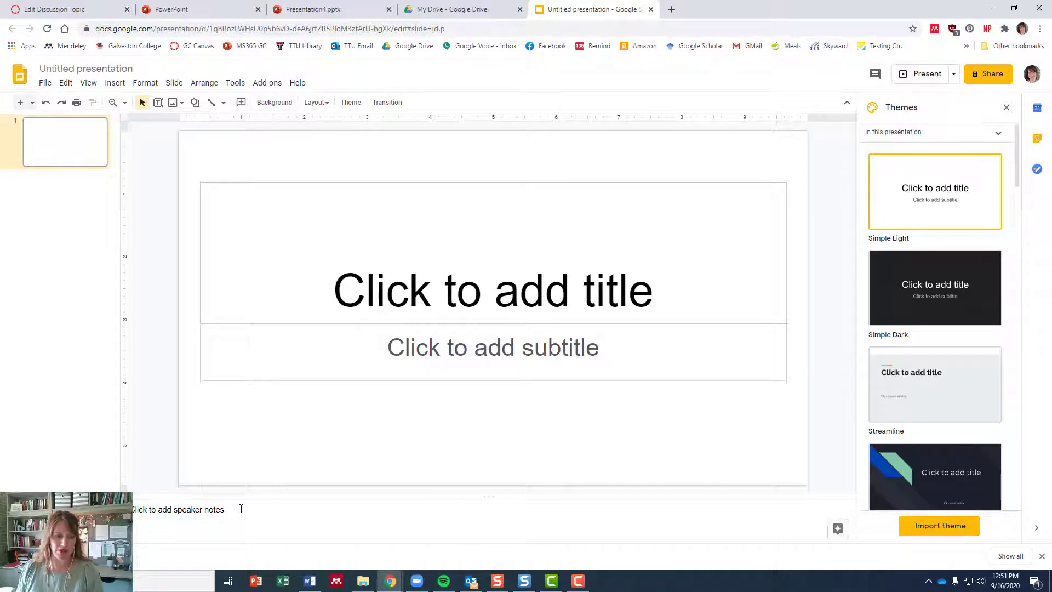
# Add the speaker note 'I can add more notes' and resize the notes area via its divider
pyautogui.click(241, 508)
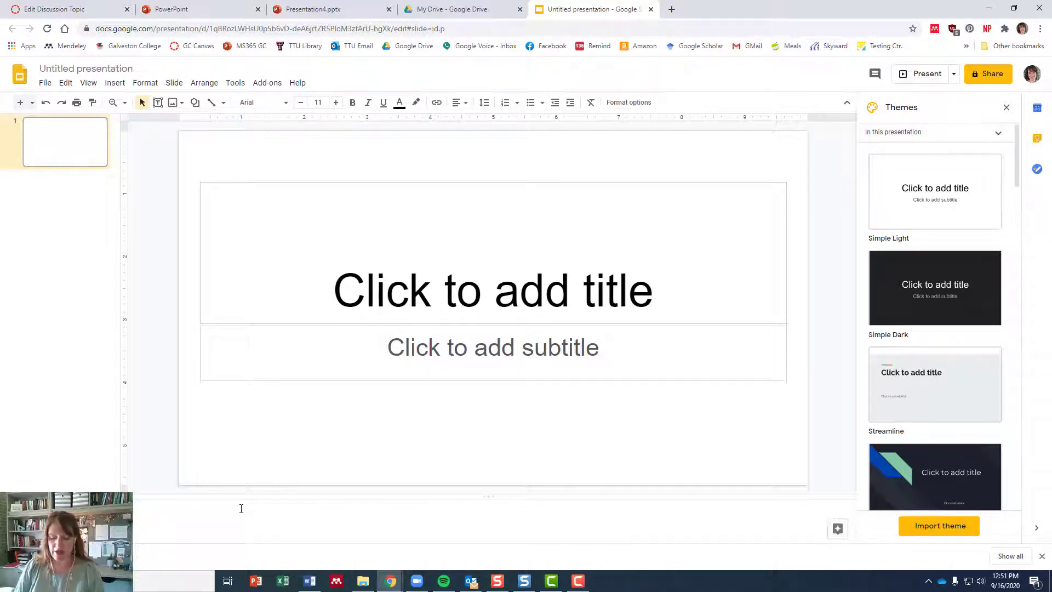
pyautogui.write('can add more notes')
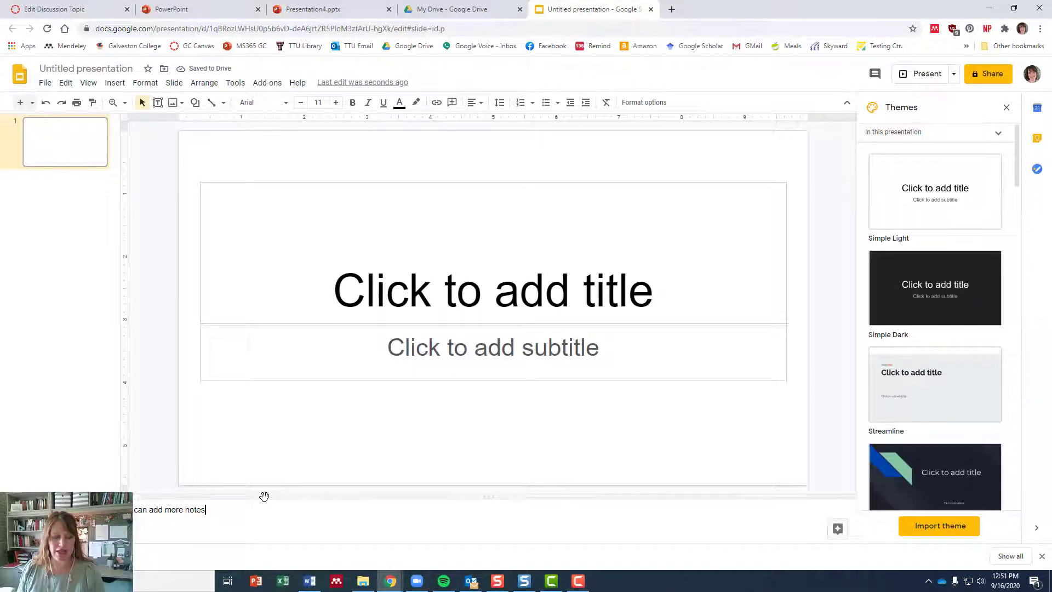
pyautogui.moveTo(263, 496); pyautogui.dragTo(258, 551)
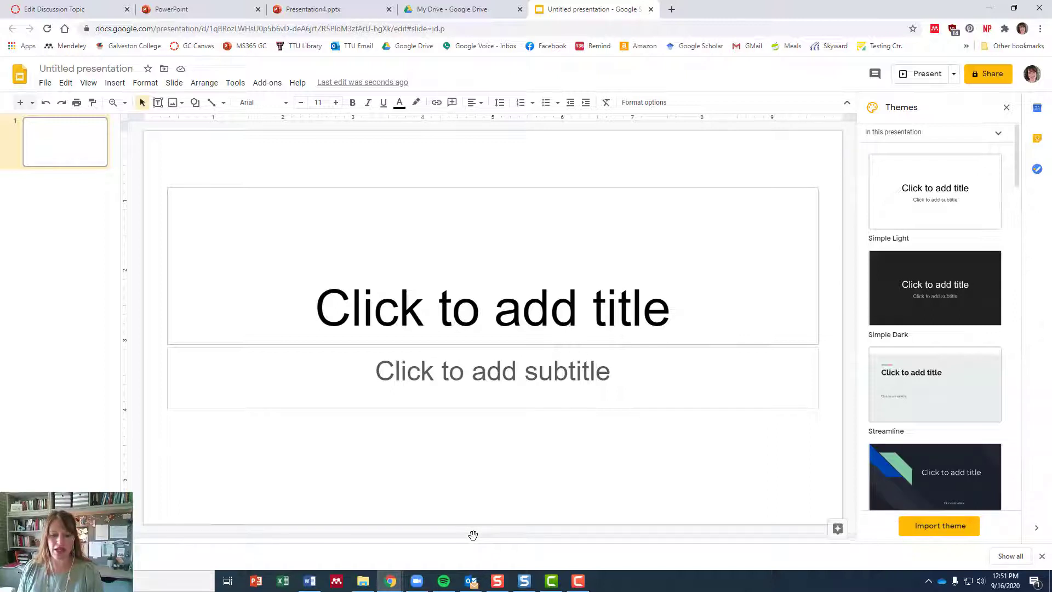
pyautogui.moveTo(473, 534)
pyautogui.mouseDown()
pyautogui.moveTo(501, 433)
pyautogui.moveTo(500, 463)
pyautogui.mouseUp()
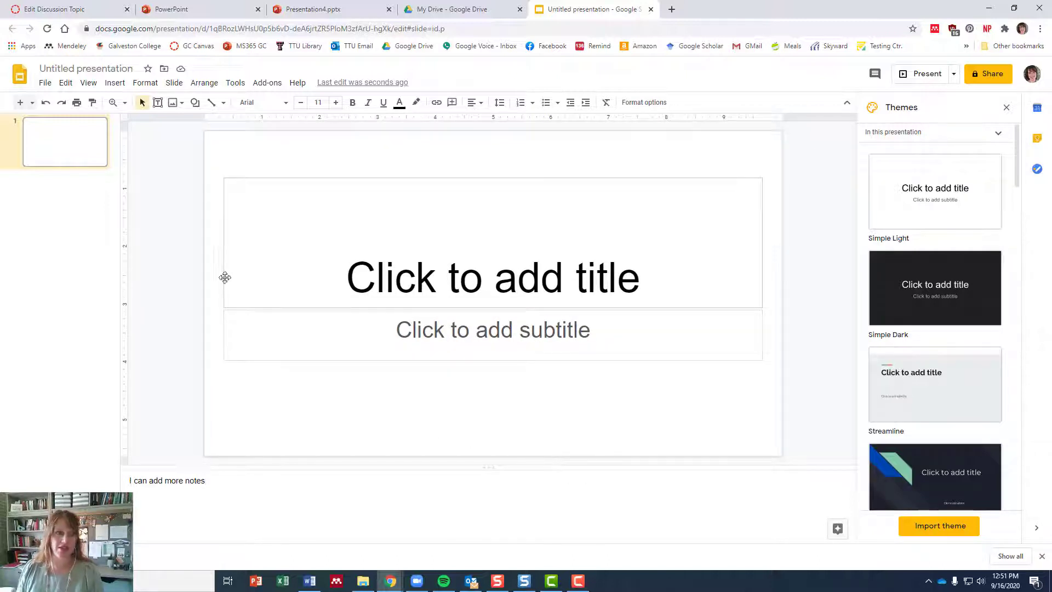
# Show File > Print settings and preview with the layout set to '1 slide with notes'
pyautogui.moveTo(197, 153); pyautogui.dragTo(128, 82)
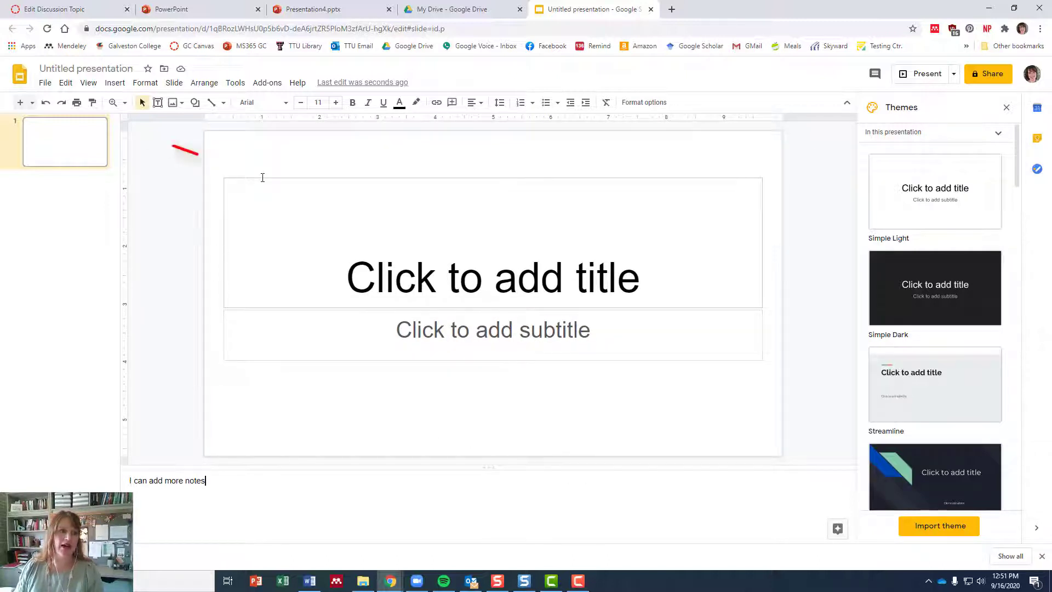
pyautogui.click(47, 83)
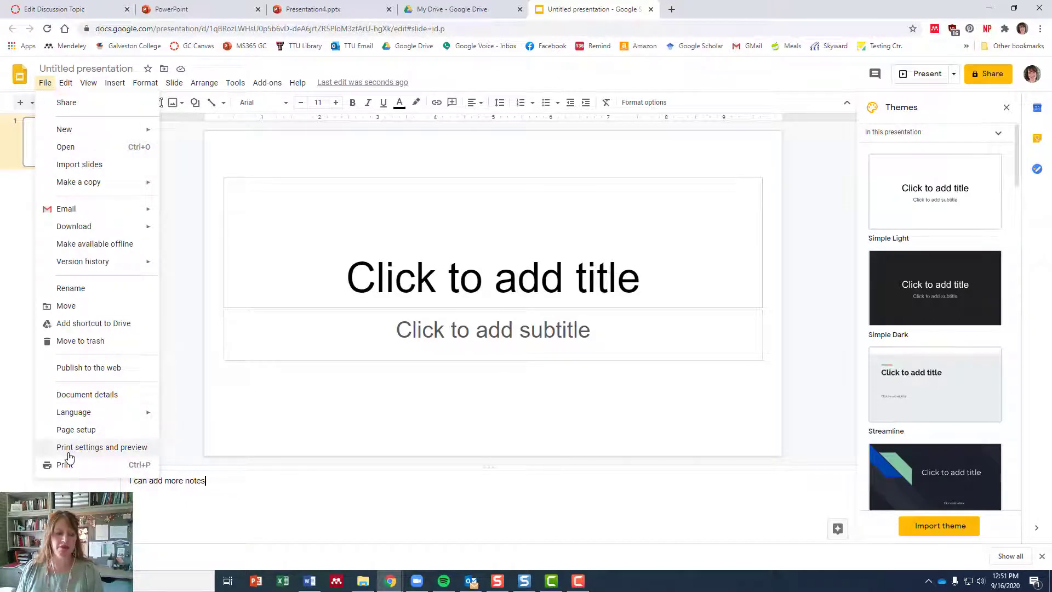
pyautogui.click(70, 453)
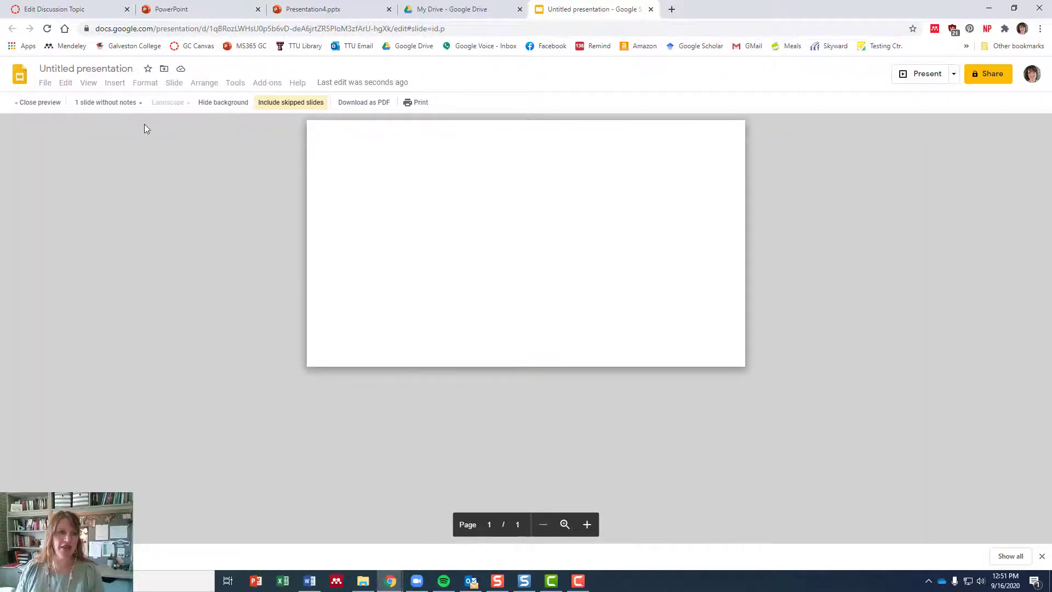
pyautogui.press('Print')
pyautogui.click(138, 106)
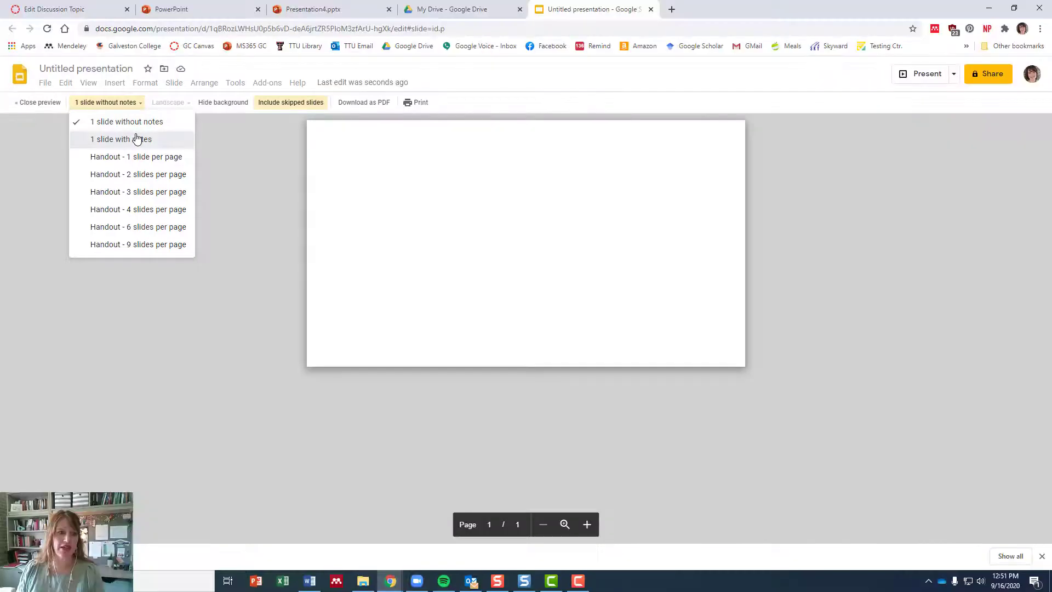
pyautogui.click(138, 139)
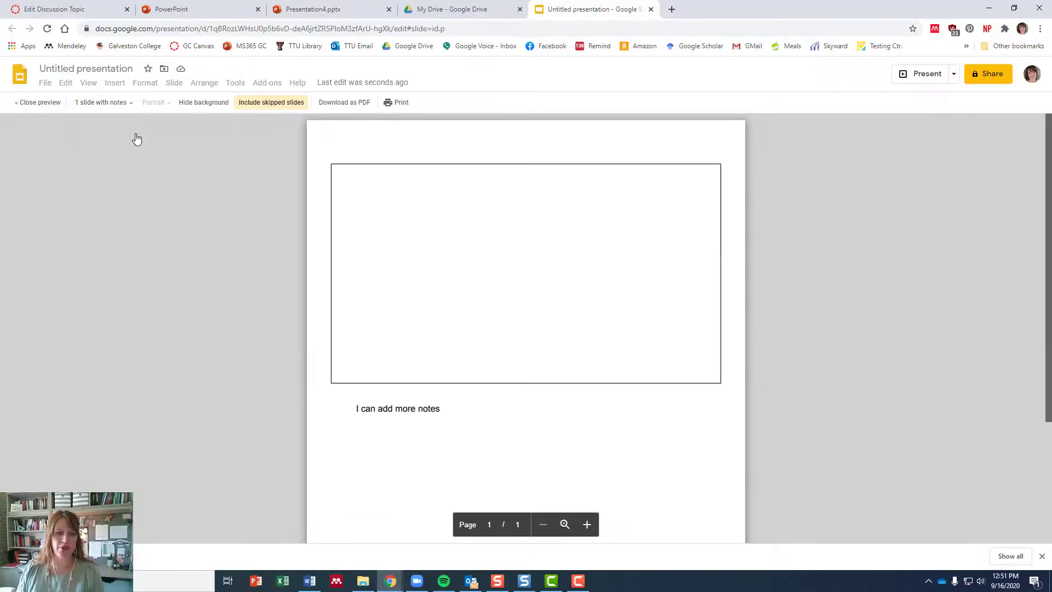